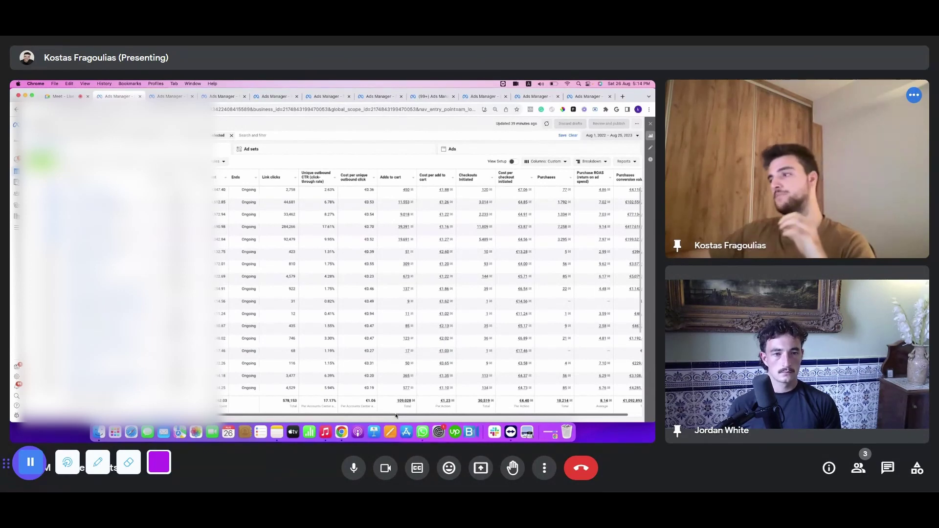
- Examine the first ad account's campaign results, from amount spent through purchases, purchase ROAS and purchases conversion value
scroll(395, 417, "left", 3)
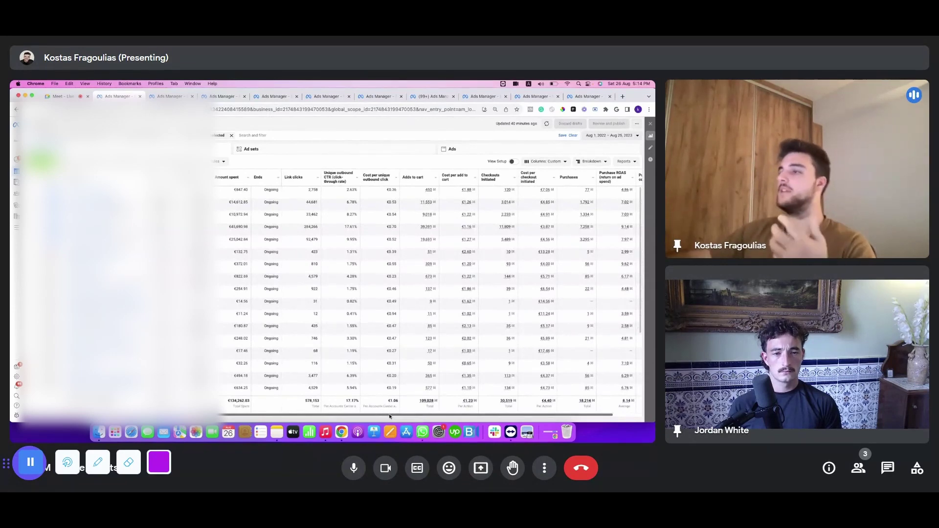
scroll(389, 416, "right", 2)
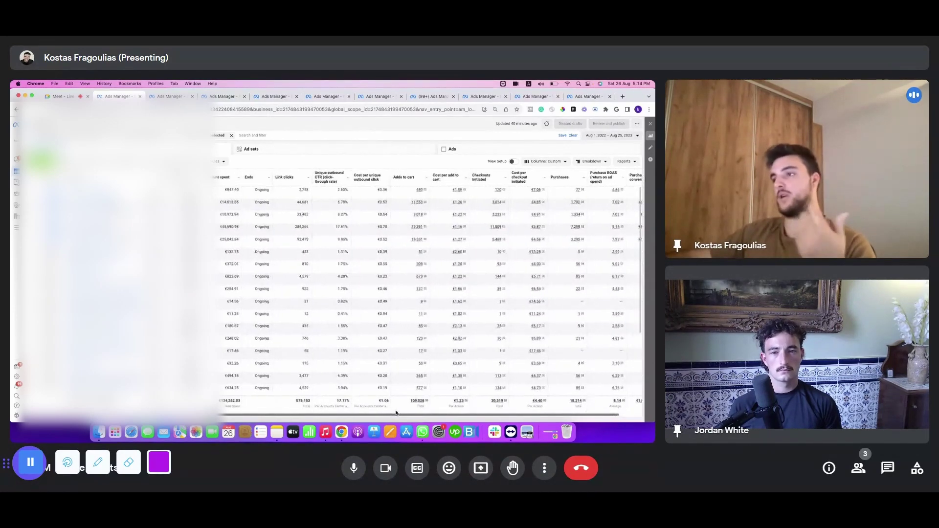
scroll(396, 414, "left", 1)
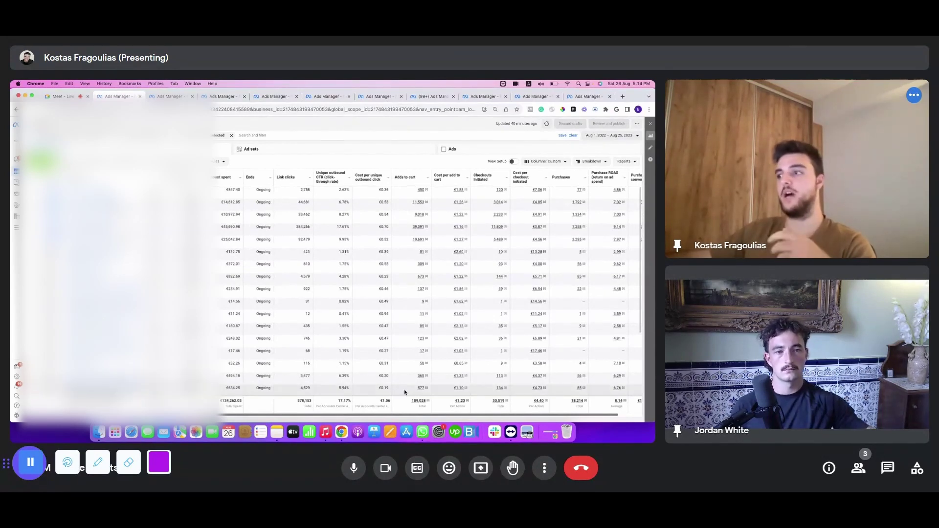
left_click_drag(415, 417, 400, 416)
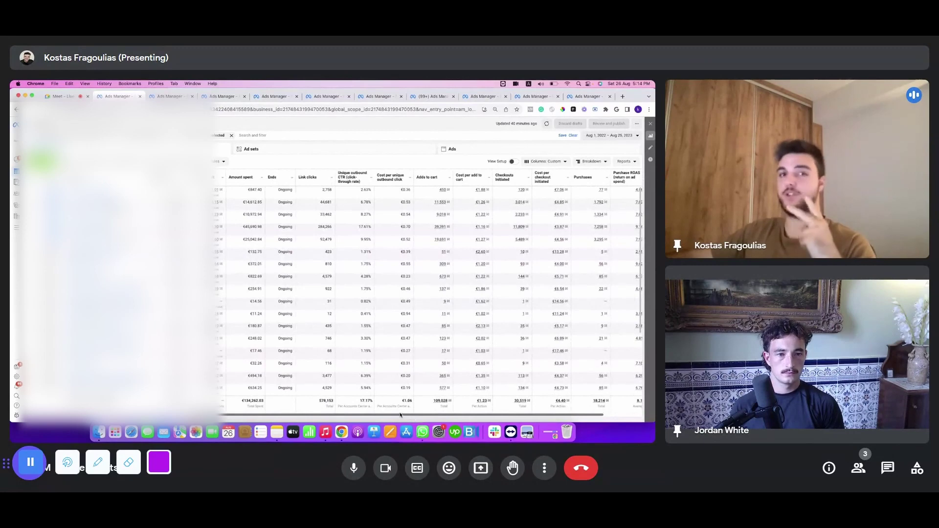
left_click_drag(400, 414, 398, 415)
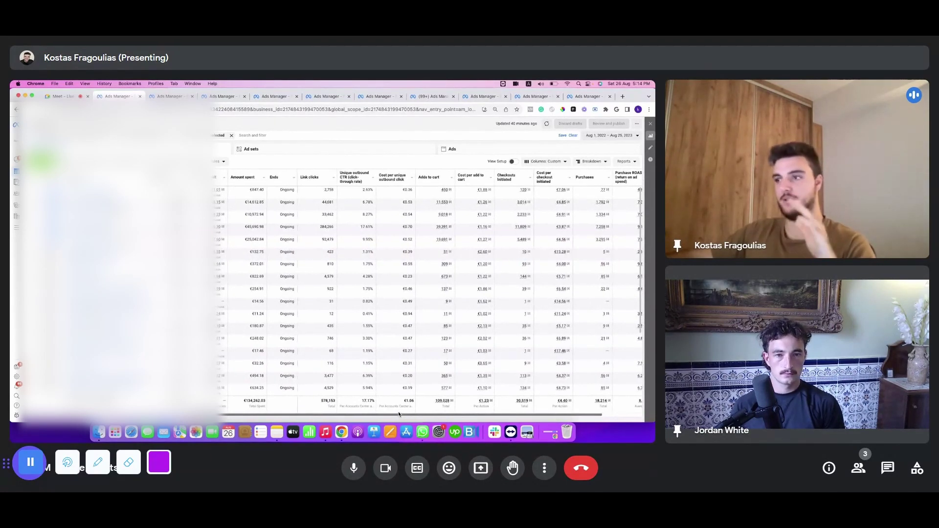
left_click_drag(398, 415, 546, 407)
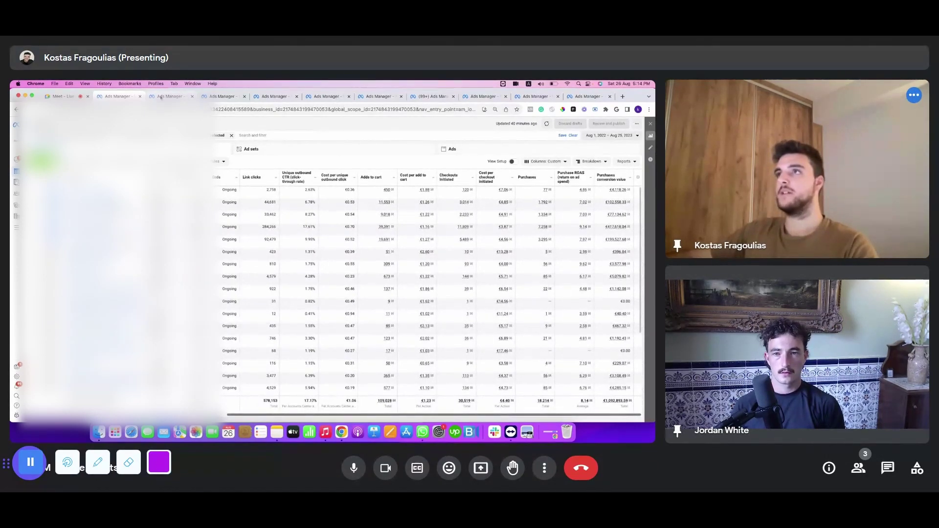
- Open the second ad account and review its campaigns' amount spent, link clicks, cost metrics, purchases, purchase ROAS and conversion value
left_click(171, 97)
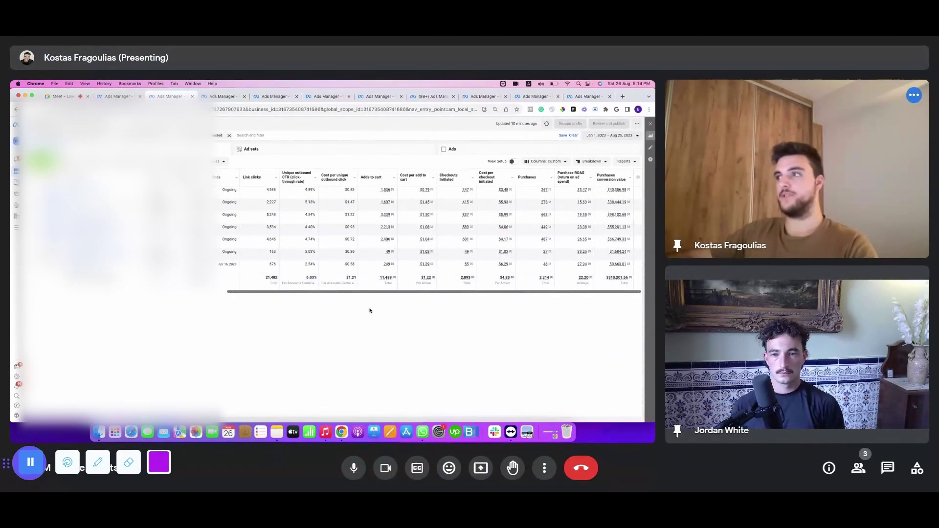
left_click_drag(373, 293, 322, 294)
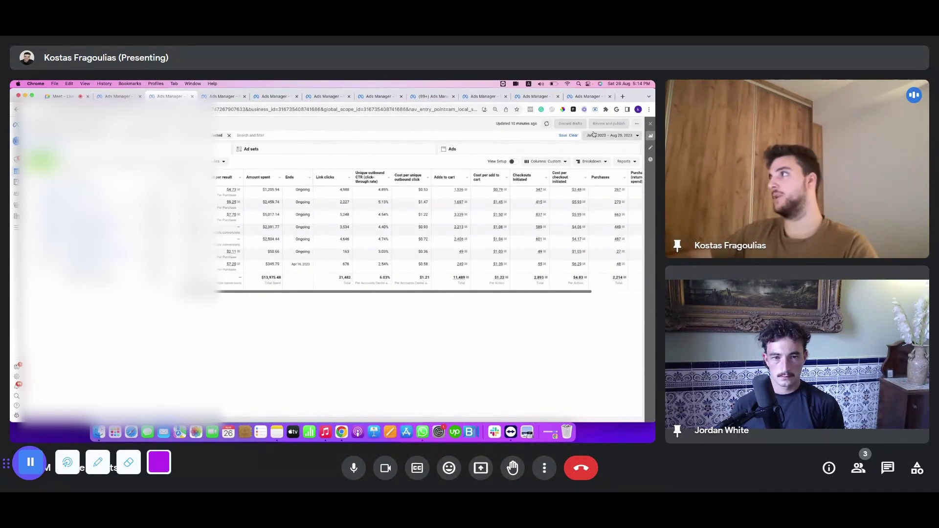
left_click_drag(389, 293, 455, 304)
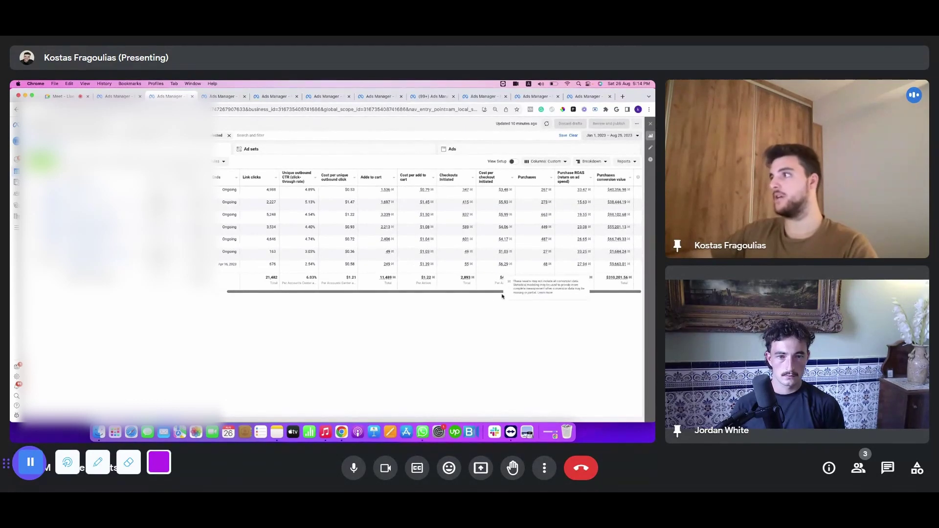
left_click_drag(481, 291, 309, 288)
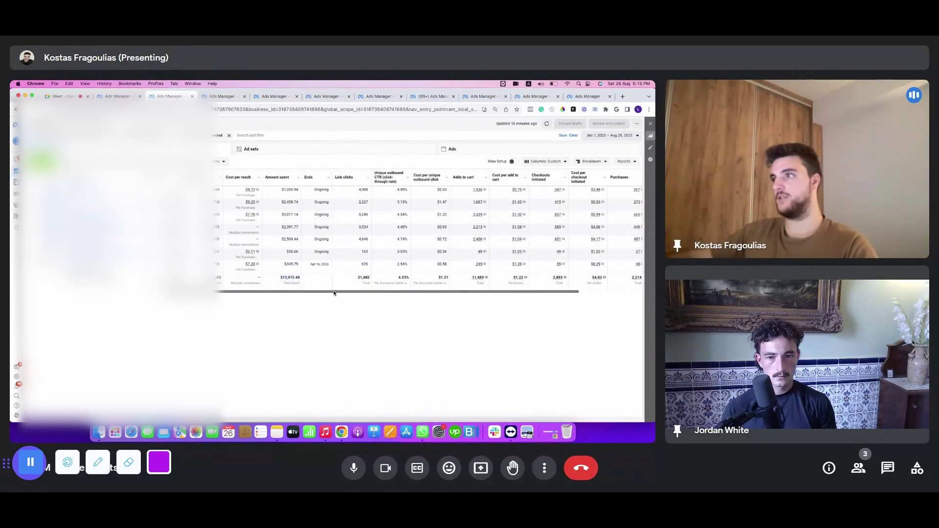
left_click_drag(336, 292, 432, 301)
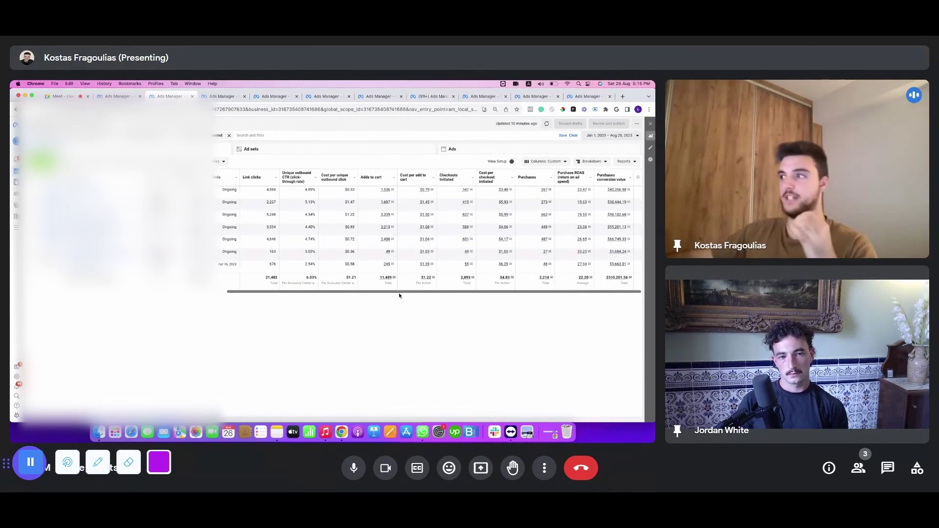
left_click_drag(401, 292, 489, 273)
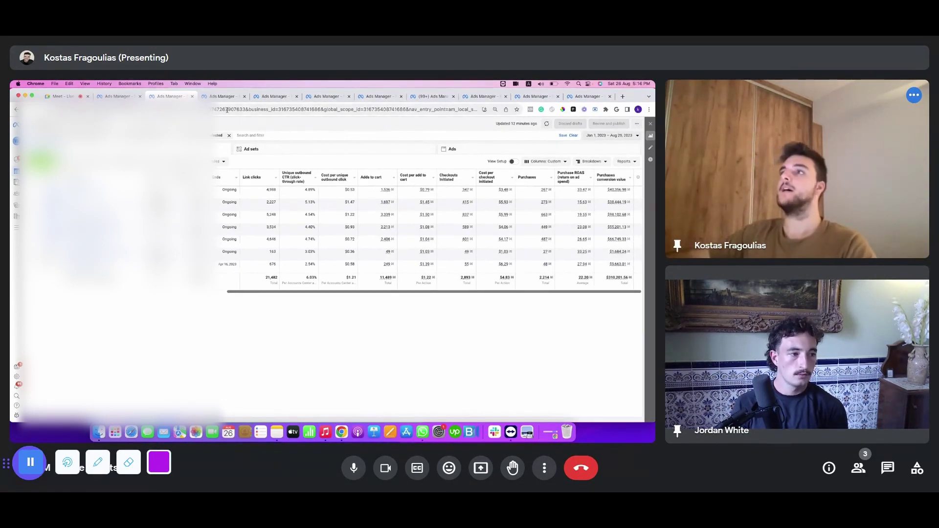
- Open the third ad account and compare its campaigns' amount spent with purchases, purchase ROAS and purchases conversion value
left_click(221, 97)
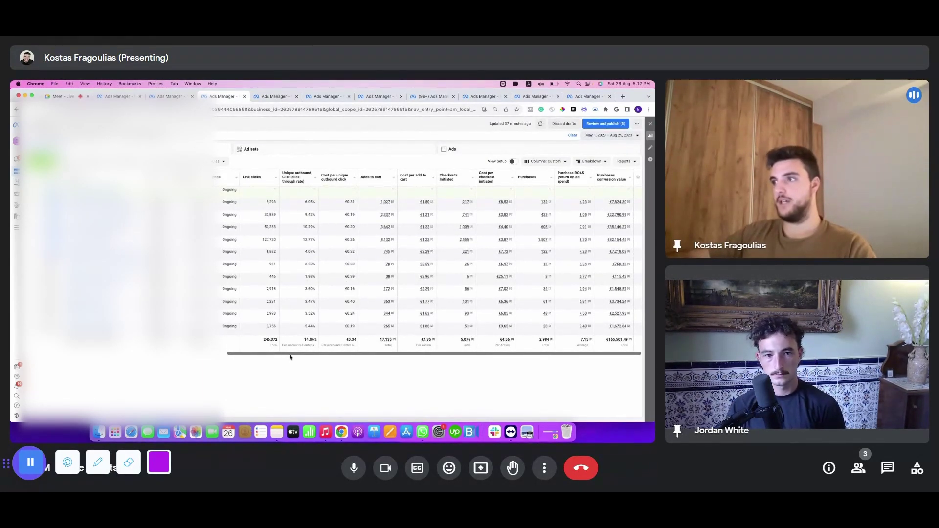
left_click_drag(290, 357, 285, 357)
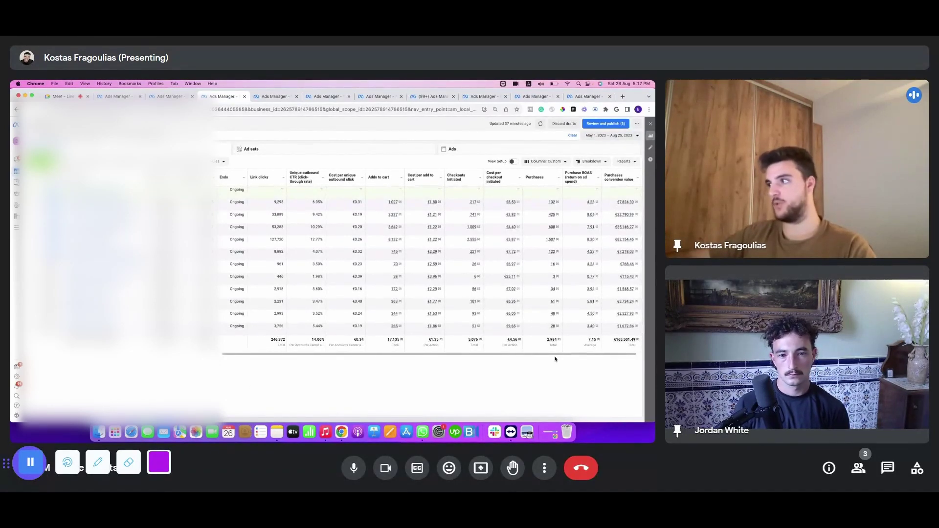
left_click_drag(555, 356, 611, 353)
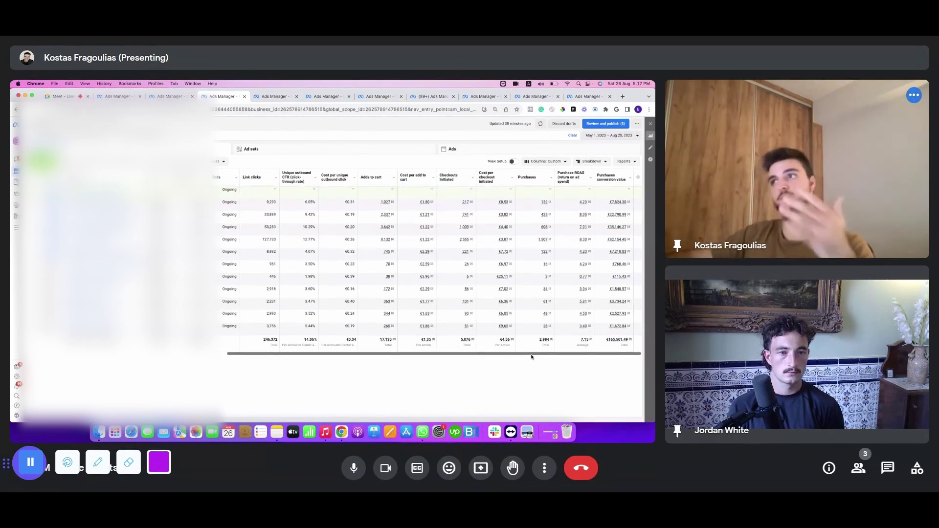
left_click_drag(500, 354, 455, 350)
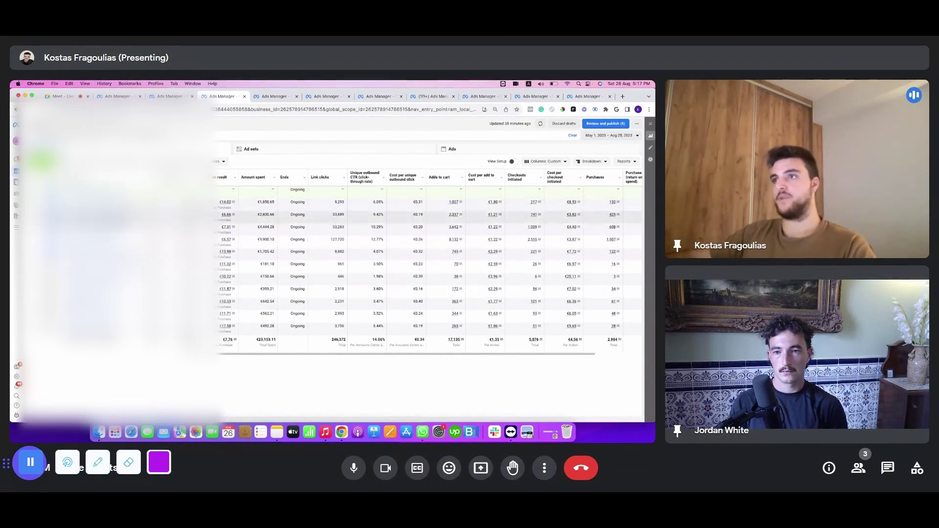
left_click_drag(220, 355, 375, 371)
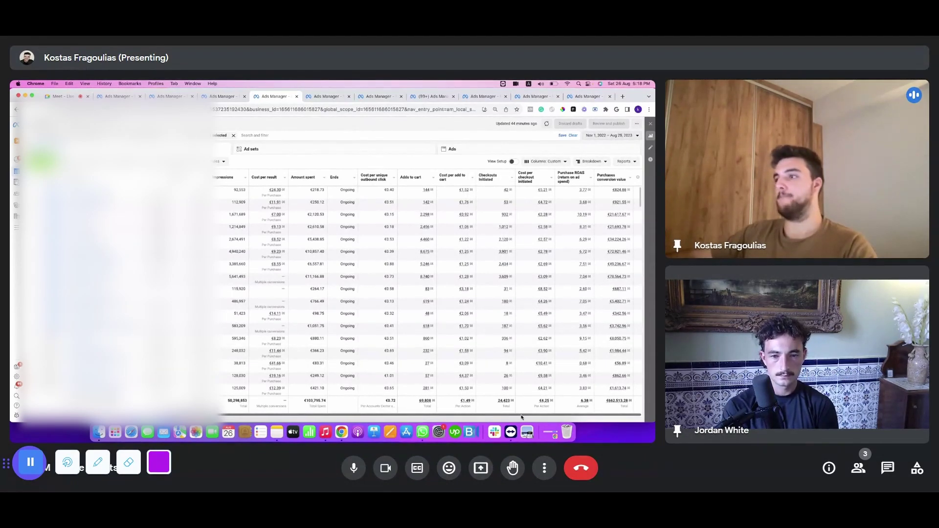
- Review the fourth ad account's totals for amount spent, purchase ROAS and purchases conversion value
scroll(522, 417, "left", 1)
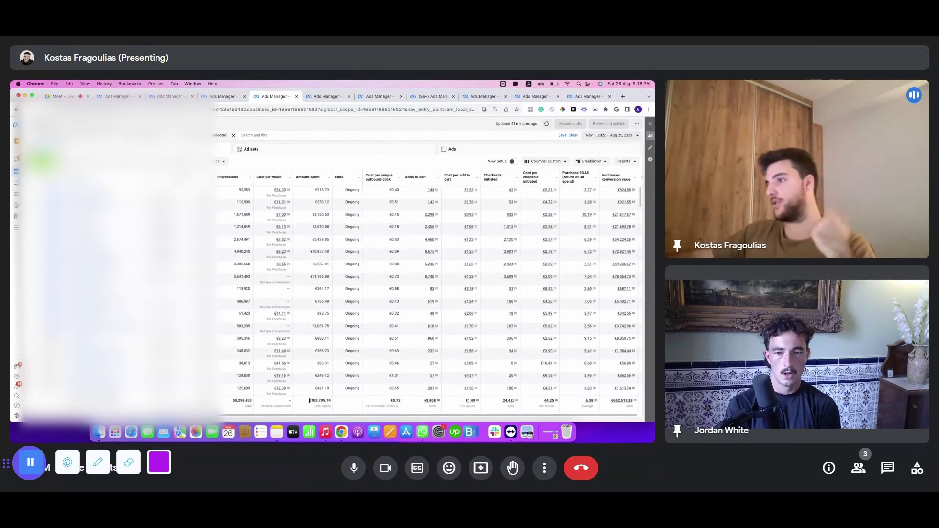
scroll(338, 416, "right", 1)
left_click_drag(338, 416, 342, 416)
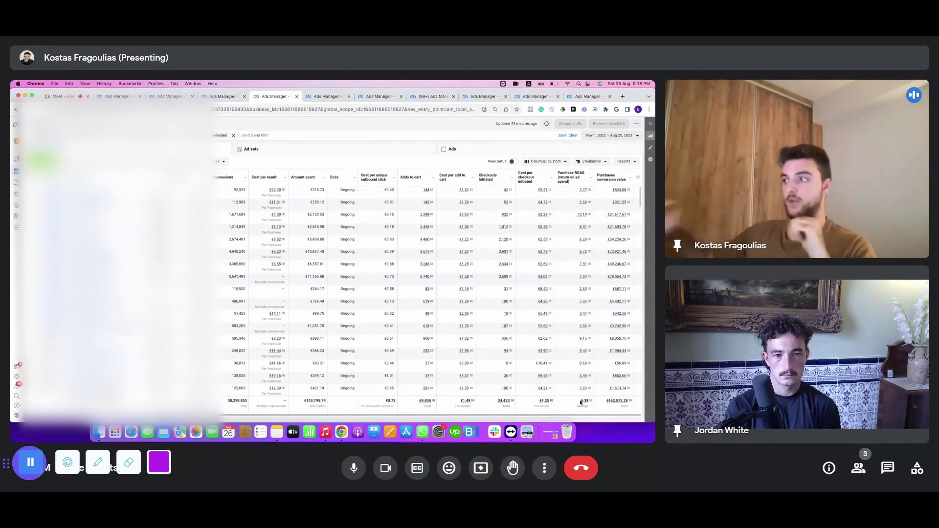
- Look through the fourth ad account's full campaign list, down to the campaigns that ended in November 2022 and back up
scroll(415, 326, "down", 3)
scroll(415, 325, "down", 5)
scroll(387, 340, "down", 10)
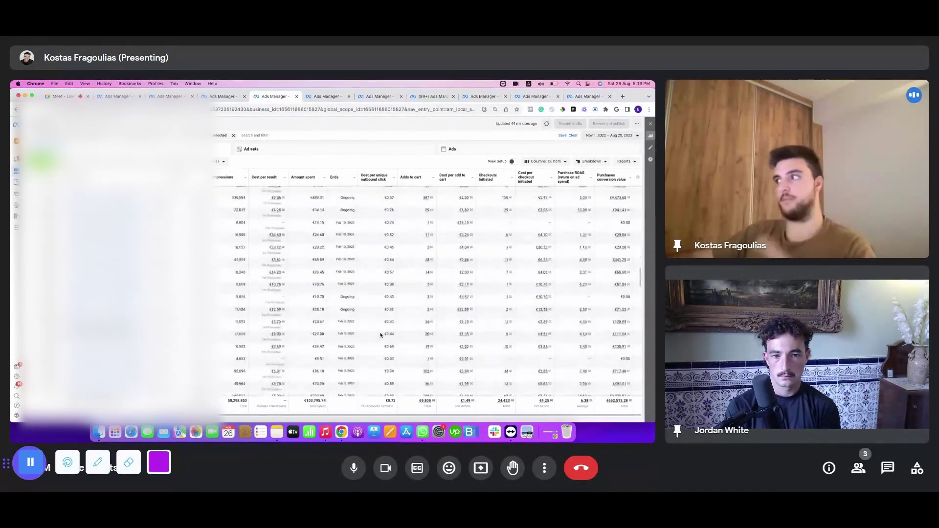
scroll(381, 335, "down", 10)
scroll(402, 343, "down", 10)
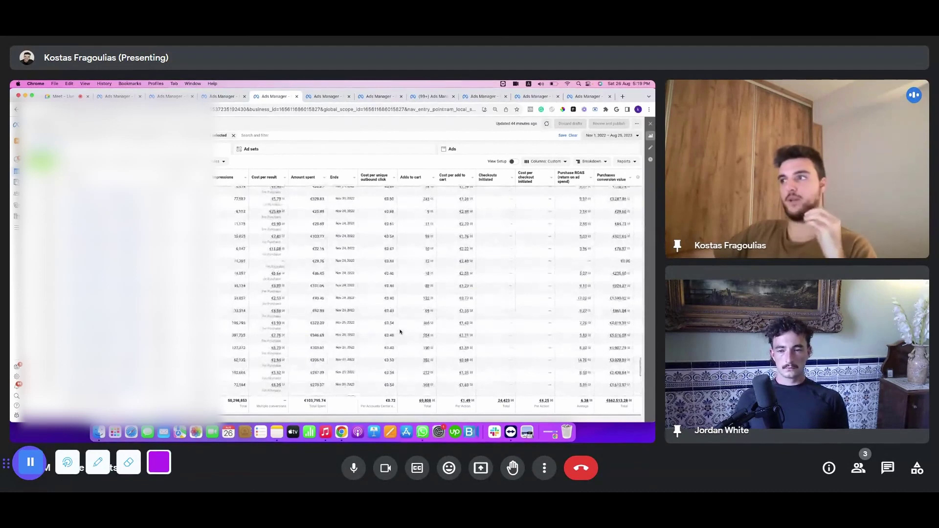
scroll(400, 331, "up", 5)
scroll(404, 333, "up", 5)
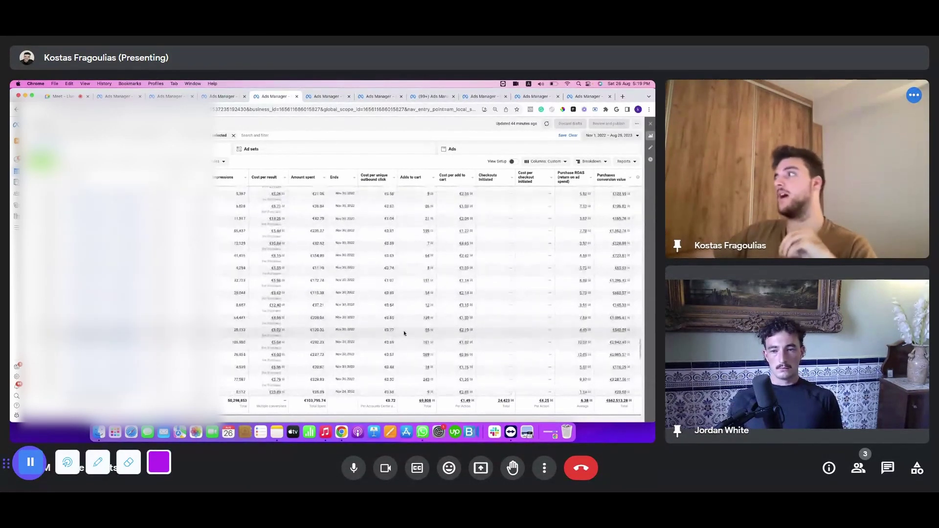
scroll(641, 338, "up", 1)
left_click_drag(641, 338, 642, 216)
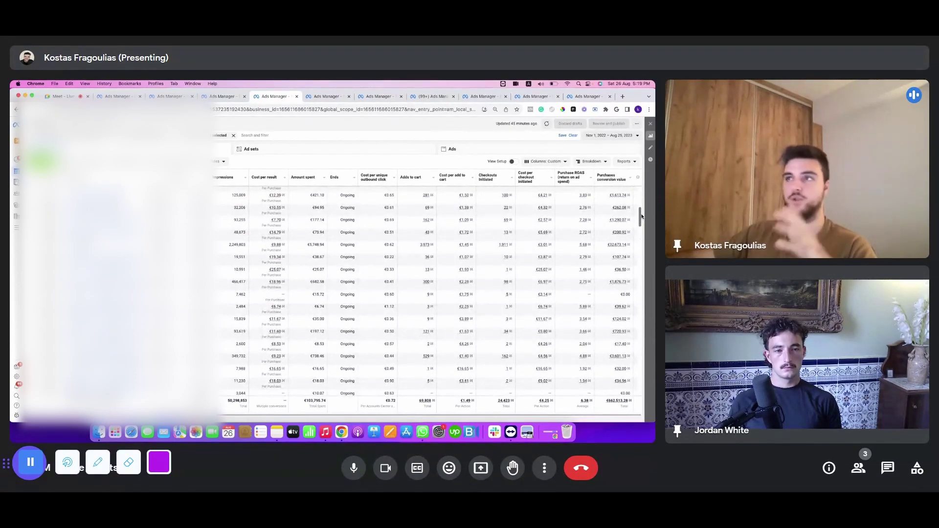
left_click_drag(642, 217, 642, 188)
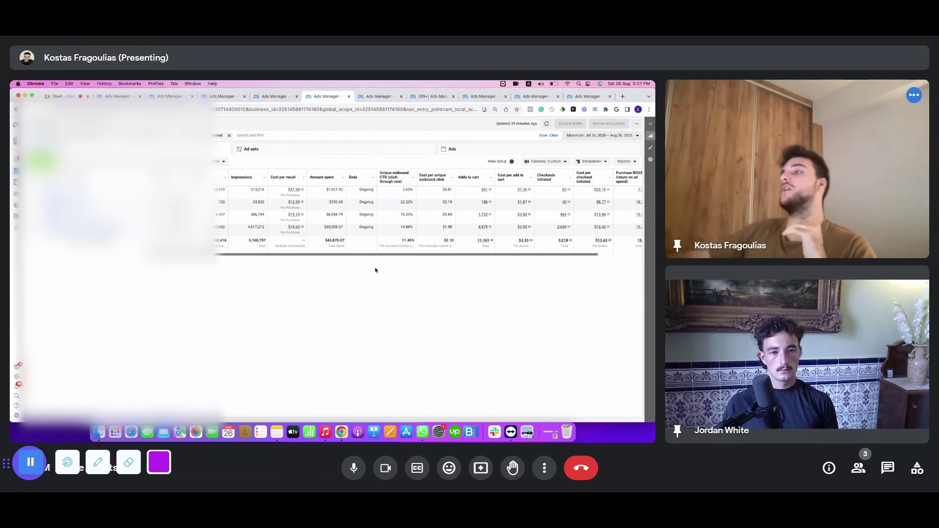
- Check the fifth ad account's purchase ROAS and conversion value, and compare amount spent, website purchases and Meta purchases in the sixth account
left_click_drag(349, 256, 506, 259)
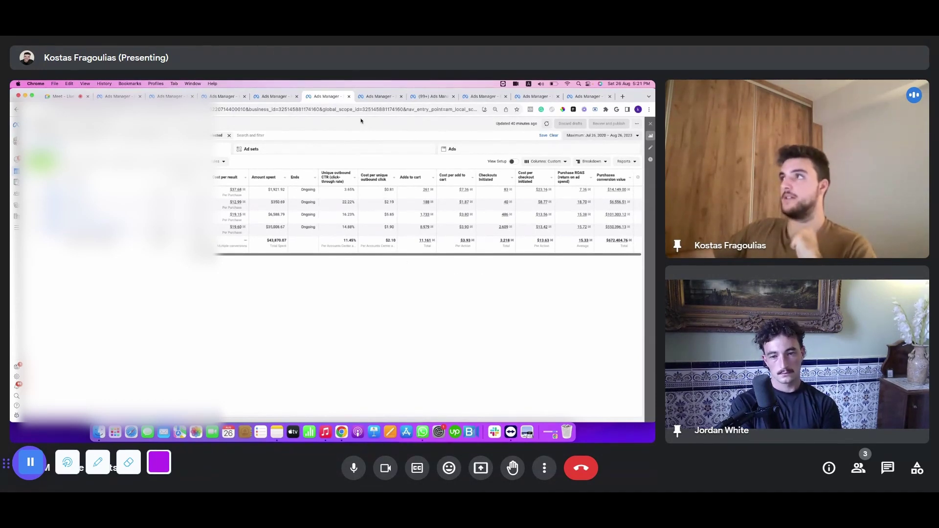
left_click(379, 98)
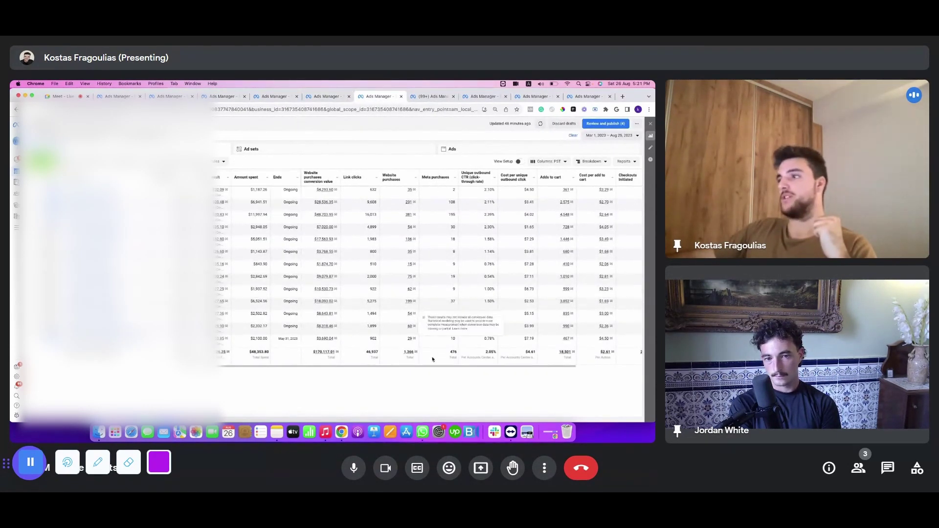
left_click_drag(342, 369, 334, 372)
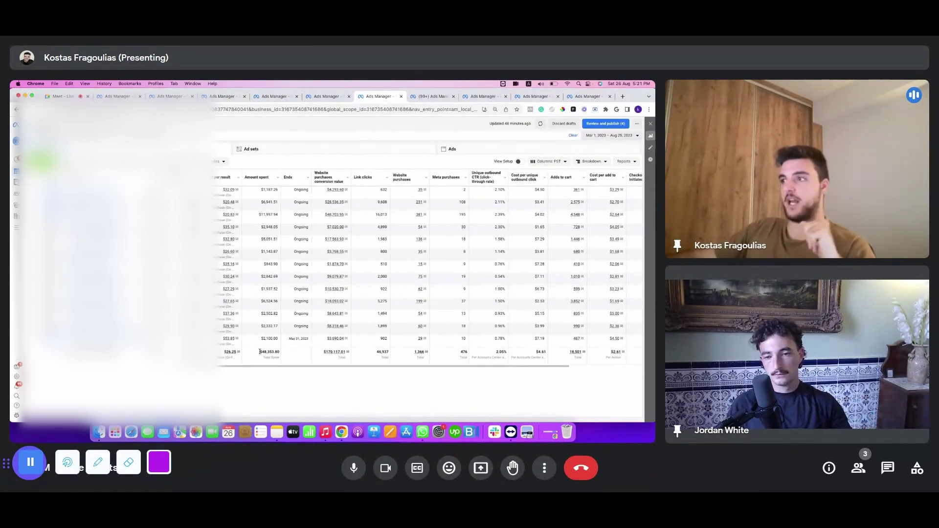
scroll(259, 364, "right", 5)
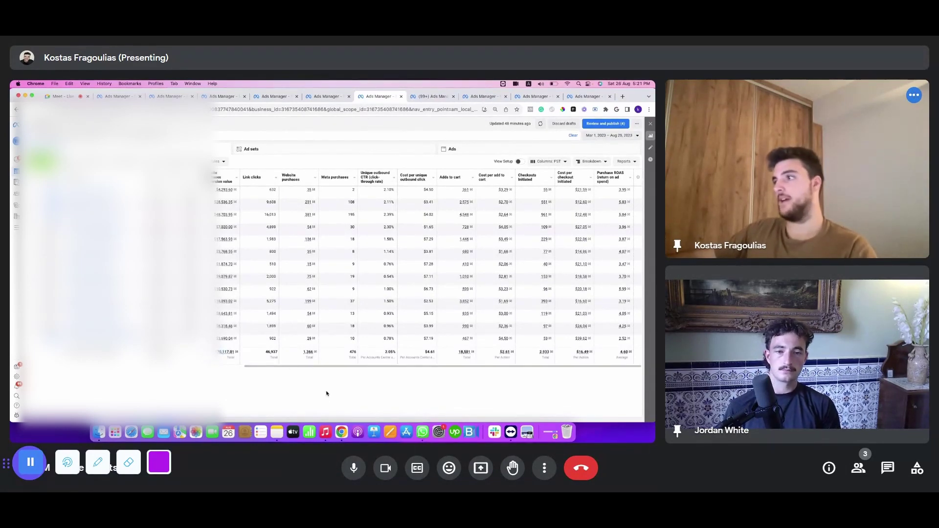
scroll(365, 369, "left", 2)
scroll(363, 369, "left", 5)
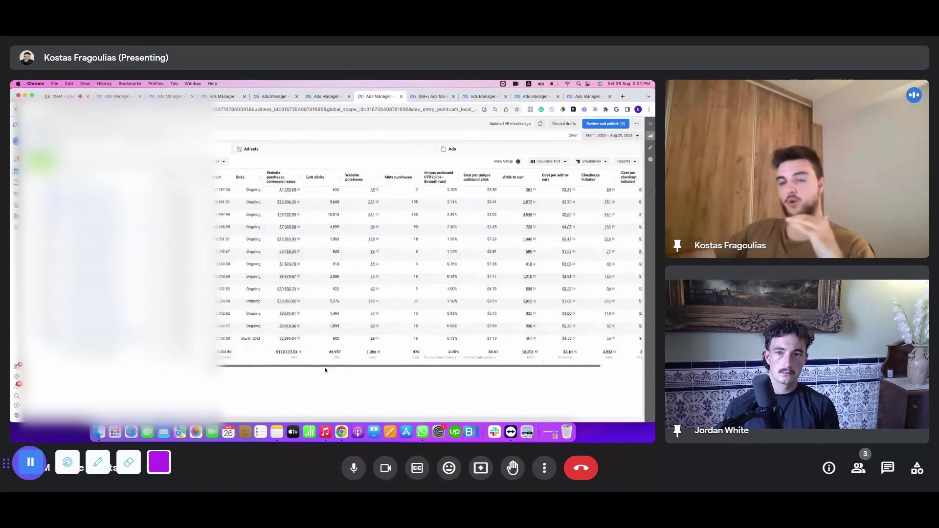
scroll(322, 370, "left", 3)
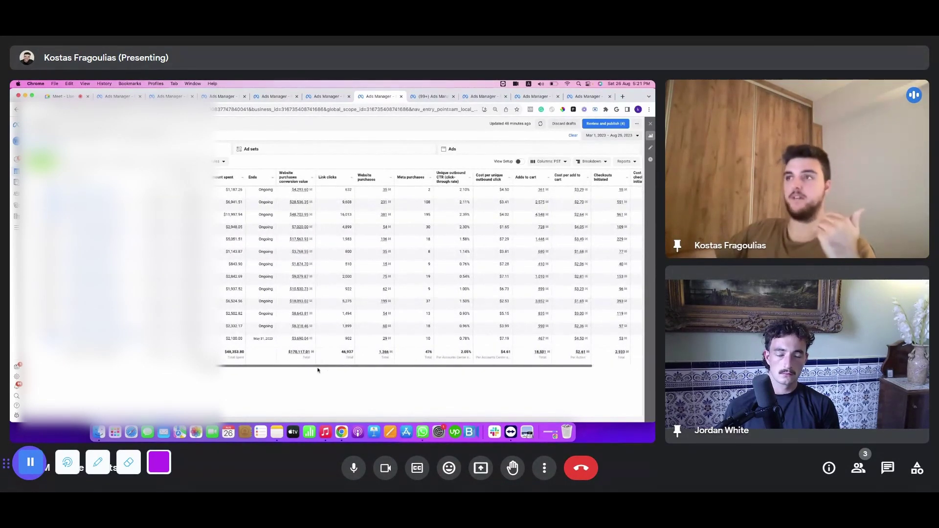
scroll(323, 370, "right", 6)
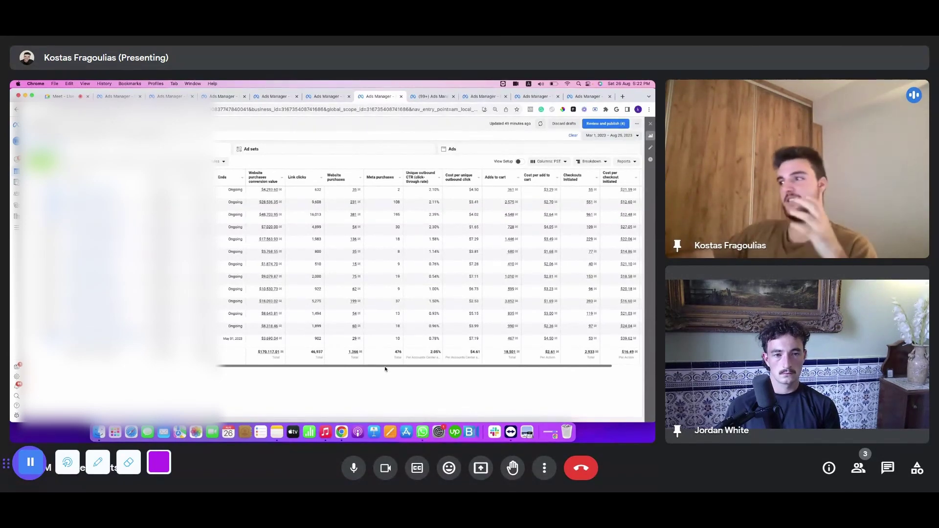
left_click_drag(401, 366, 400, 366)
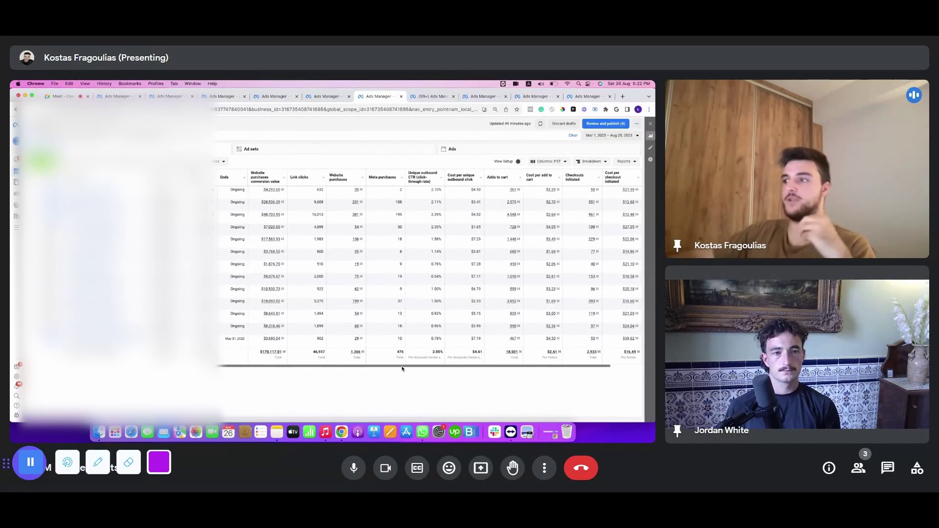
mouse_move(401, 369)
left_mouse_down()
mouse_move(457, 367)
mouse_move(386, 368)
left_mouse_up()
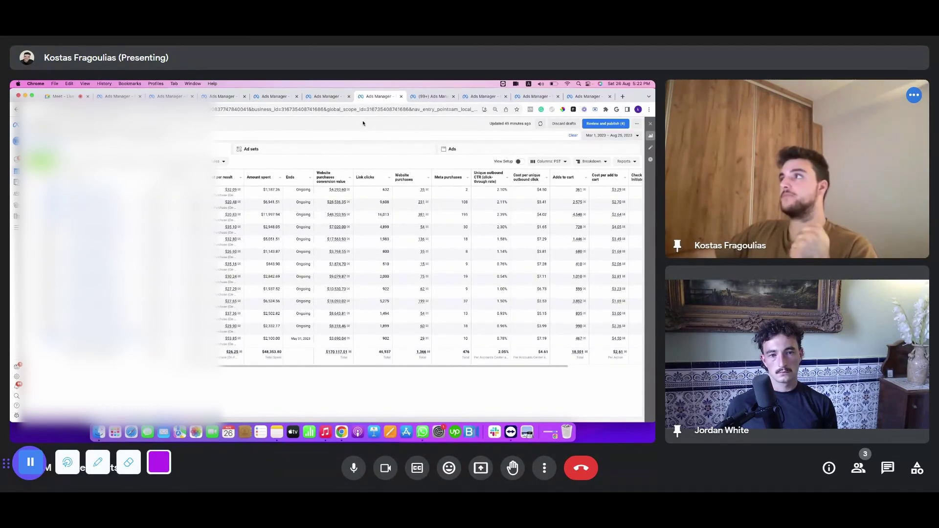
- Open the seventh ad account and look through its campaign results for April 1 to August 2023, down to the last campaign and back up
left_click(430, 99)
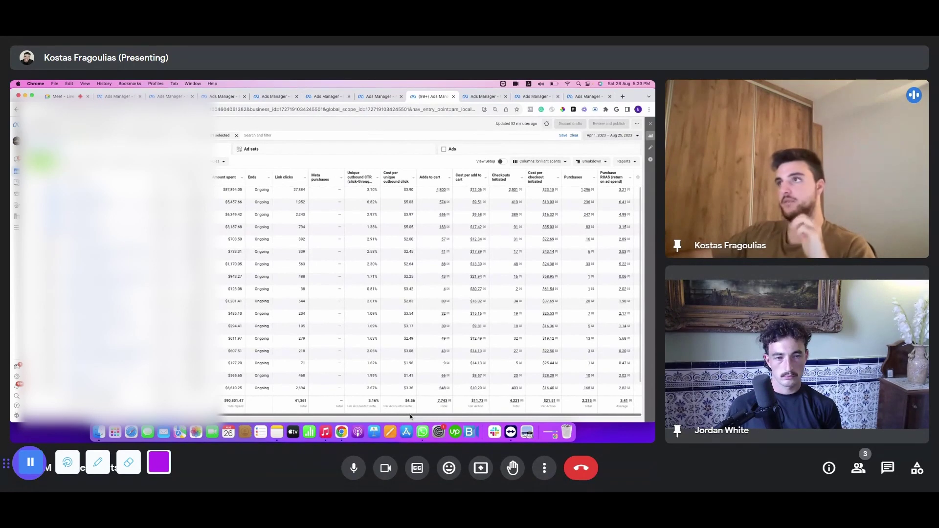
scroll(431, 300, "down", 1)
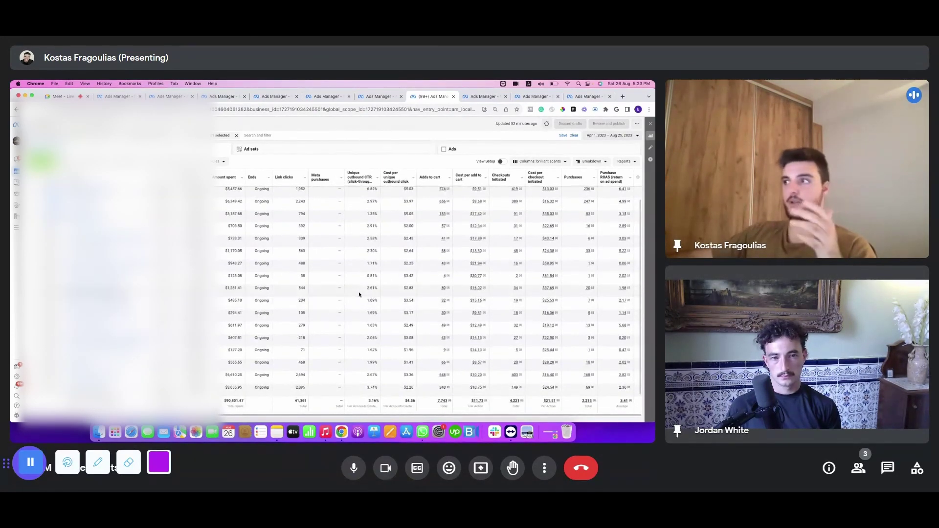
scroll(358, 294, "up", 1)
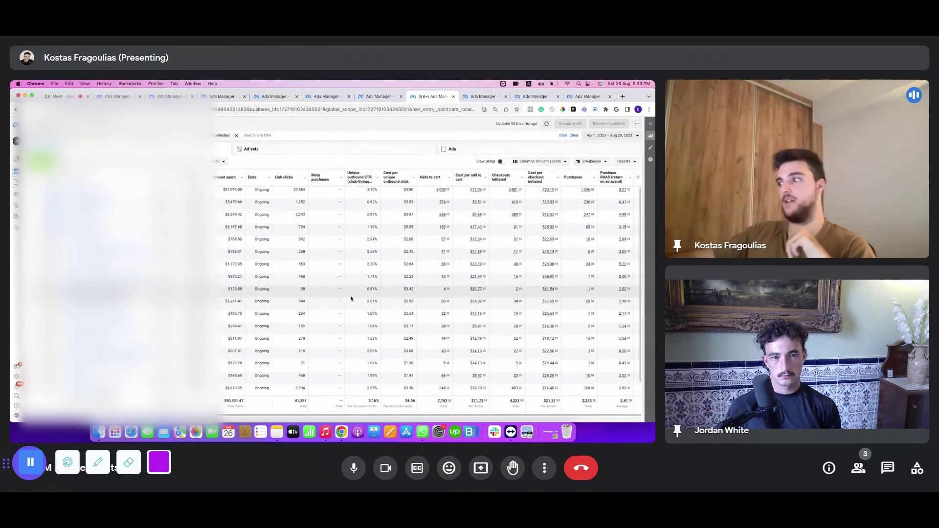
scroll(382, 372, "down", 1)
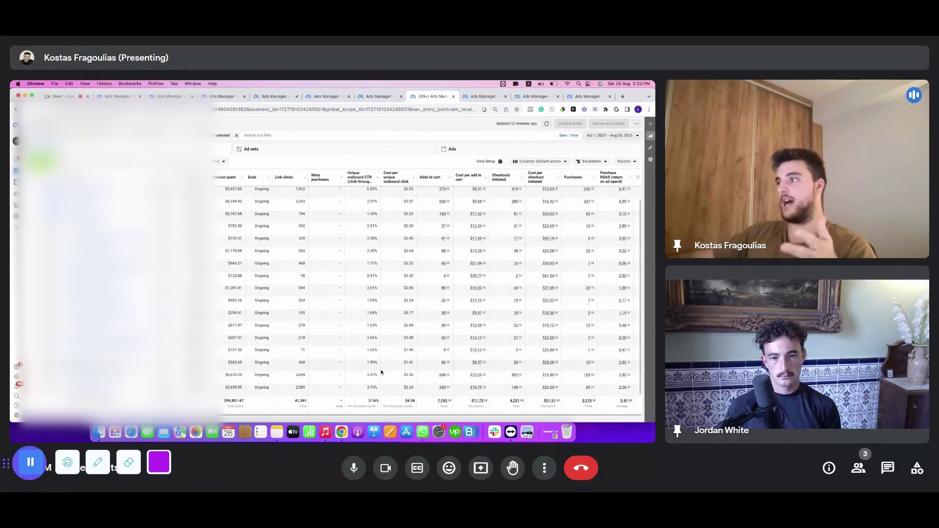
scroll(380, 373, "up", 1)
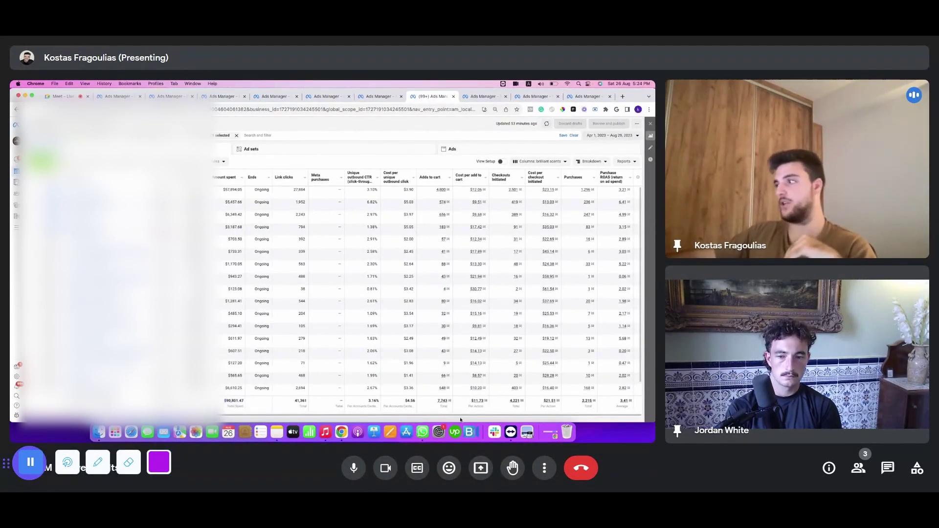
- Check the seventh ad account's average purchase ROAS across all its campaigns
triple_click(623, 401)
left_click(592, 406)
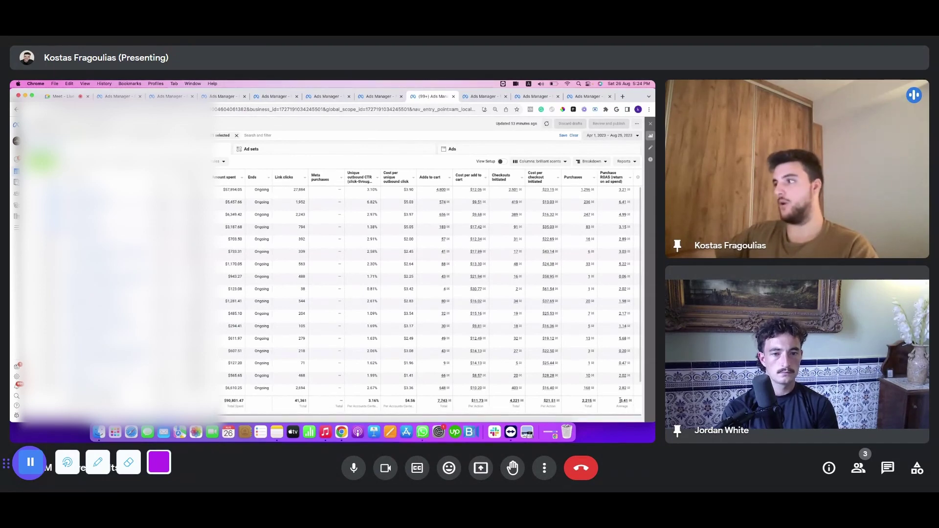
triple_click(620, 400)
left_click(610, 405)
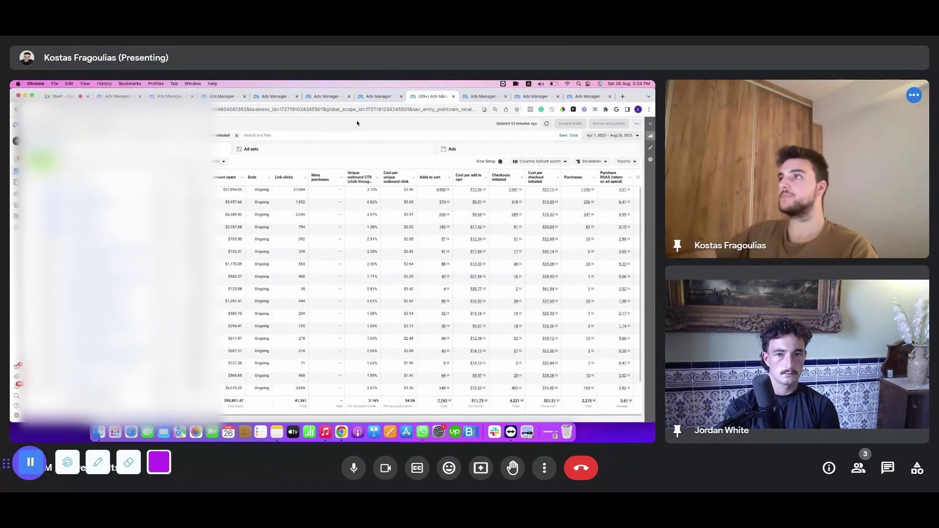
- Open the eighth ad account view, covering June 1 to 30, 2023, and review its total amount spent and average purchase ROAS
left_click(493, 97)
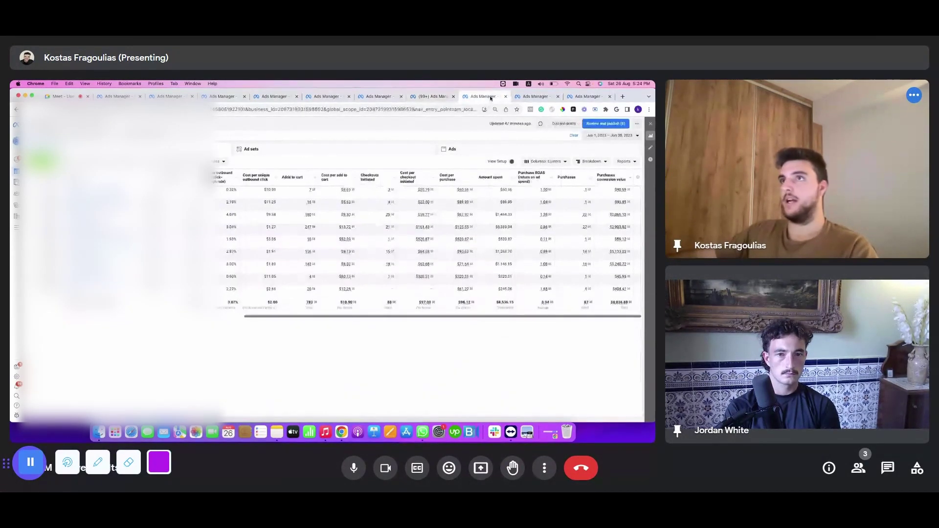
left_click(526, 96)
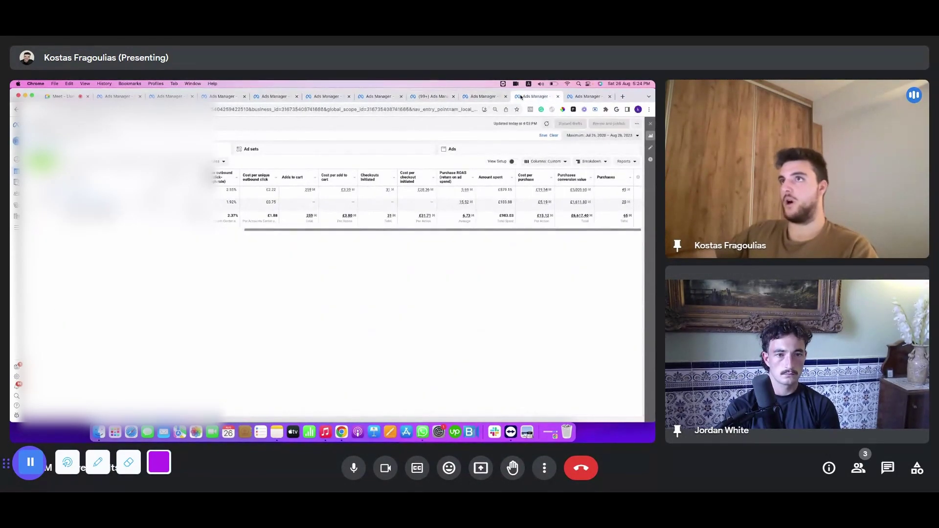
left_click(476, 99)
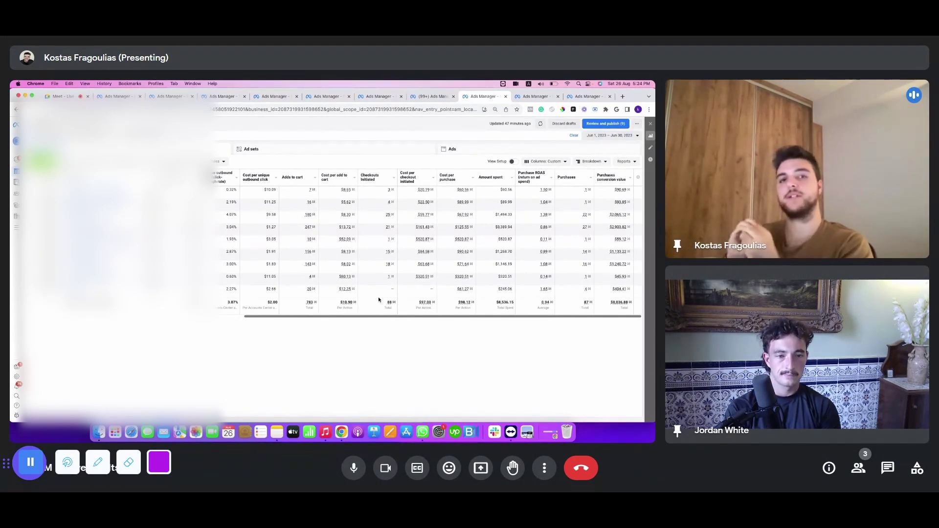
mouse_move(424, 266)
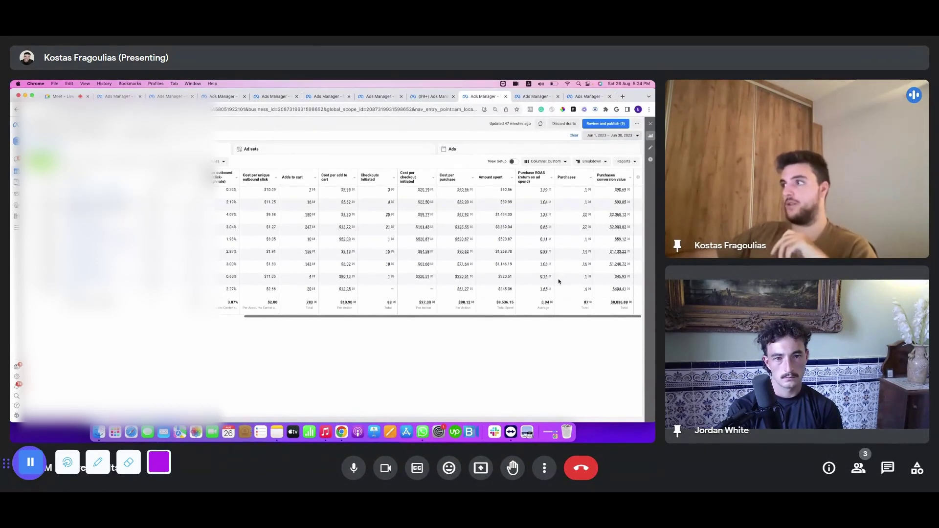
left_click_drag(496, 302, 512, 304)
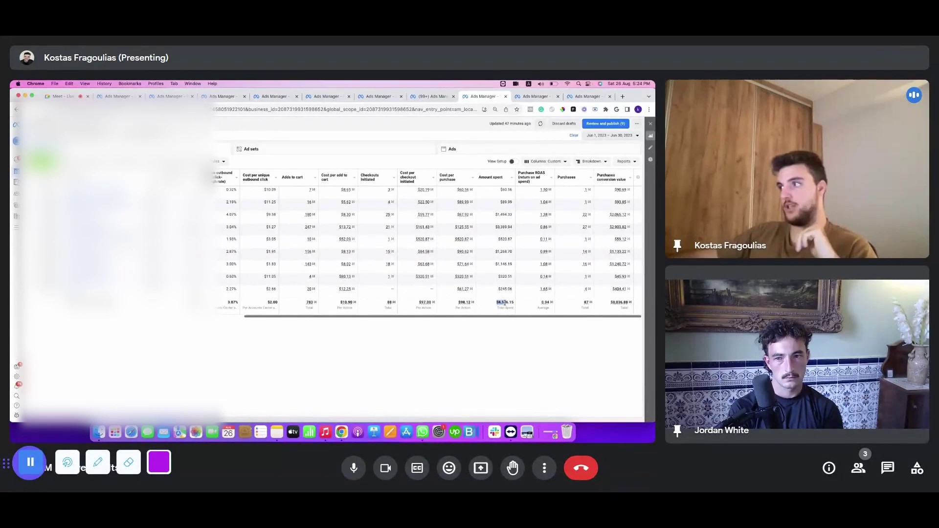
left_click_drag(505, 302, 509, 331)
left_click(508, 330)
left_click_drag(496, 303, 579, 360)
left_click(519, 306)
left_click(579, 360)
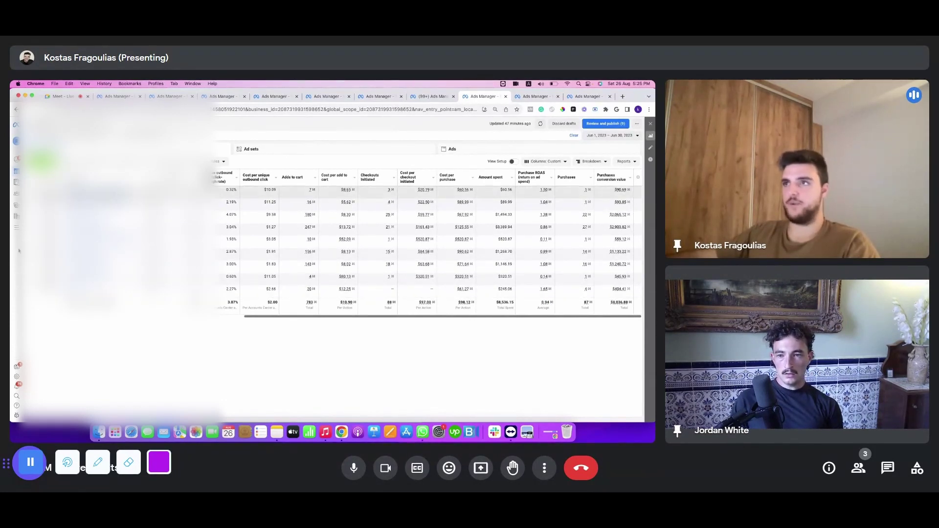
- Open the last ad account view, covering August 1 to 26, 2023, and check its total amount spent
left_click(528, 97)
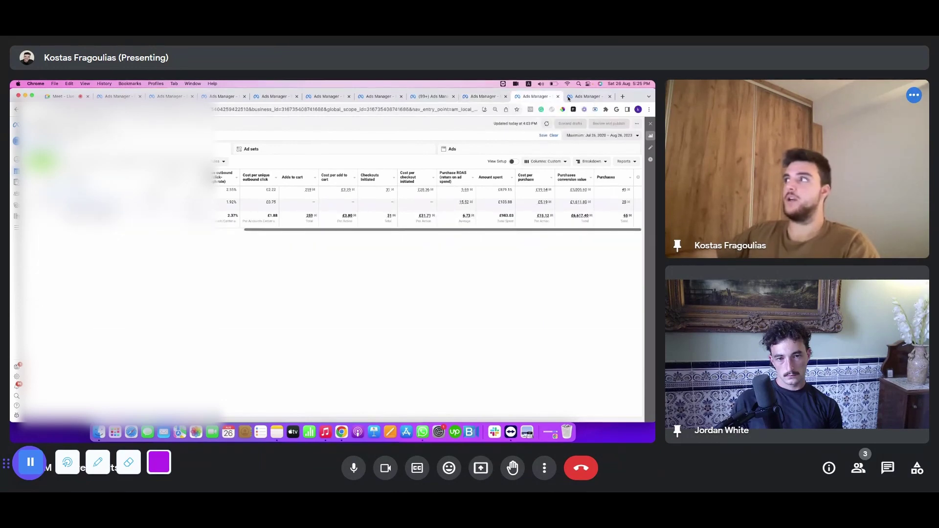
left_click(576, 96)
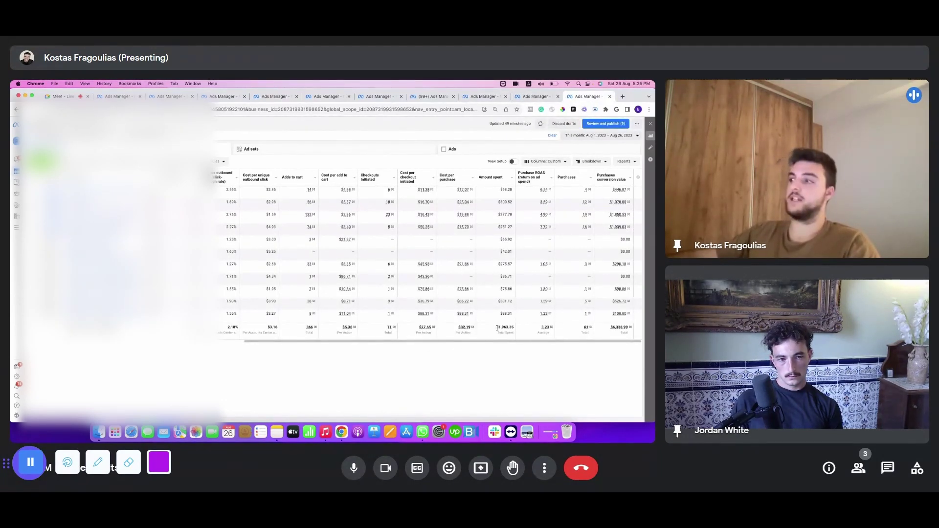
left_click_drag(498, 326, 516, 326)
left_click(503, 355)
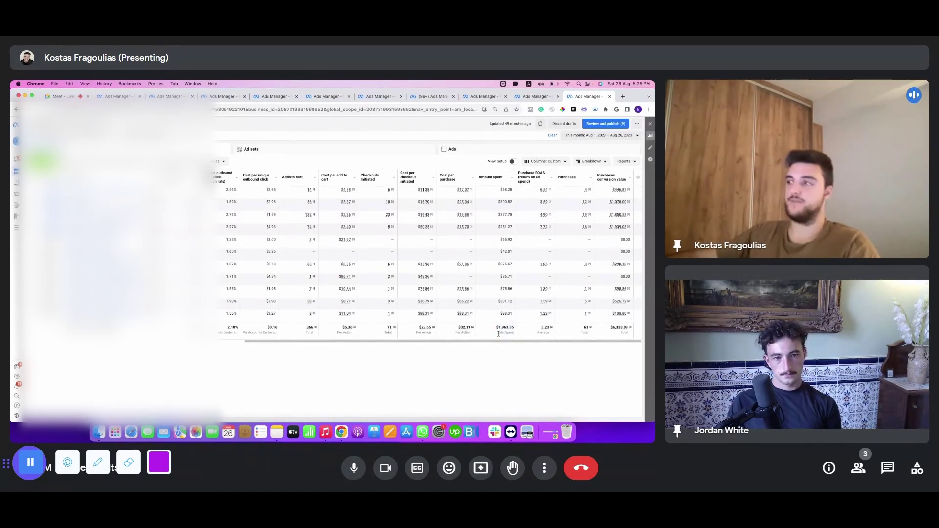